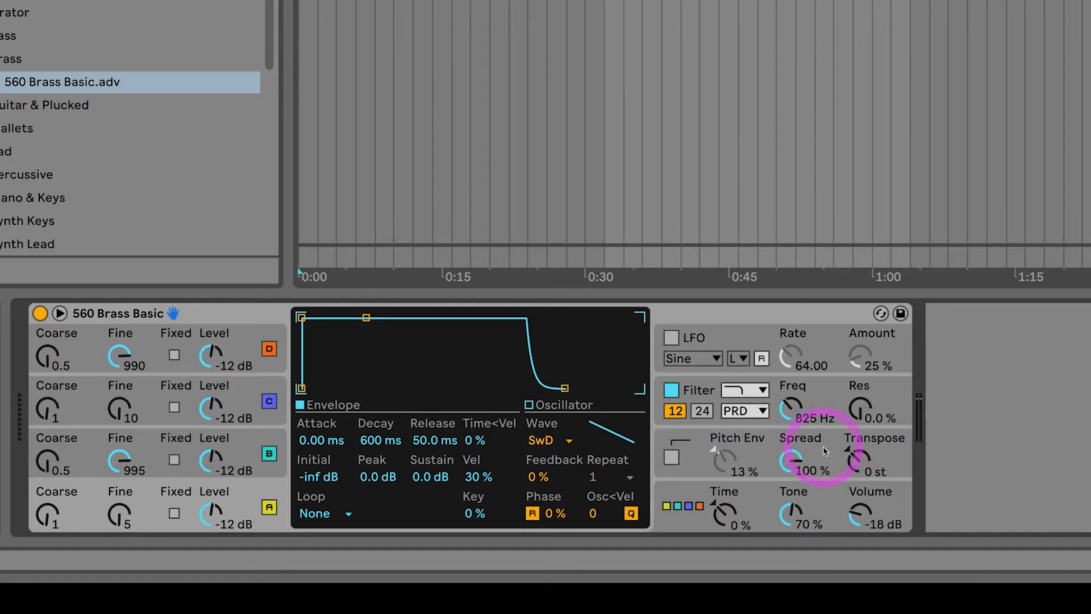
Step: Show the synth's global settings with the oscillator algorithms, and switch off the filter
{"action": "left_click", "coordinate": [768, 491]}
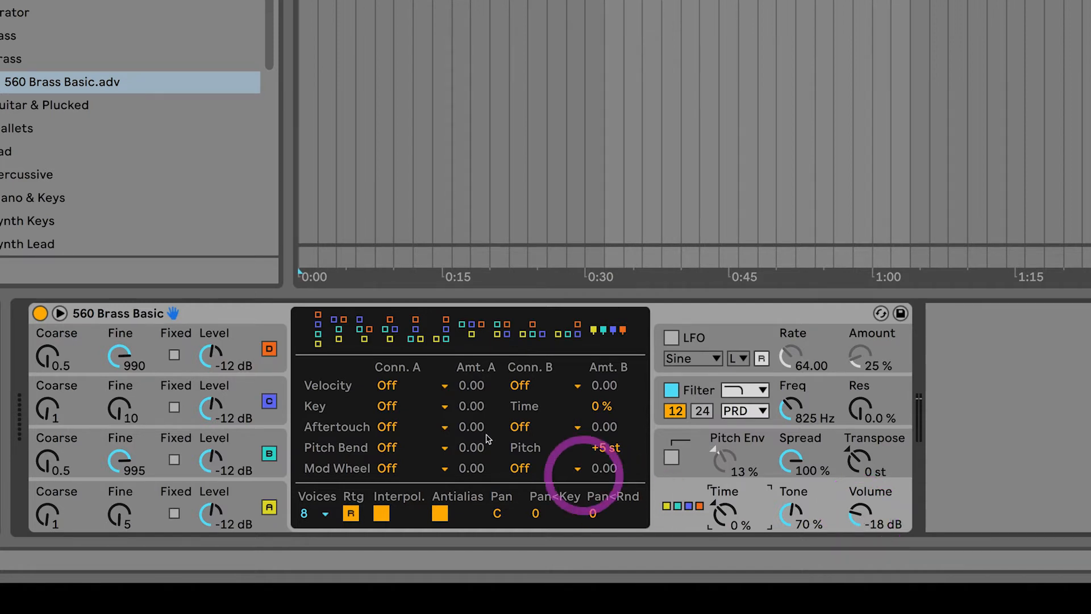
{"action": "left_click", "coordinate": [672, 391]}
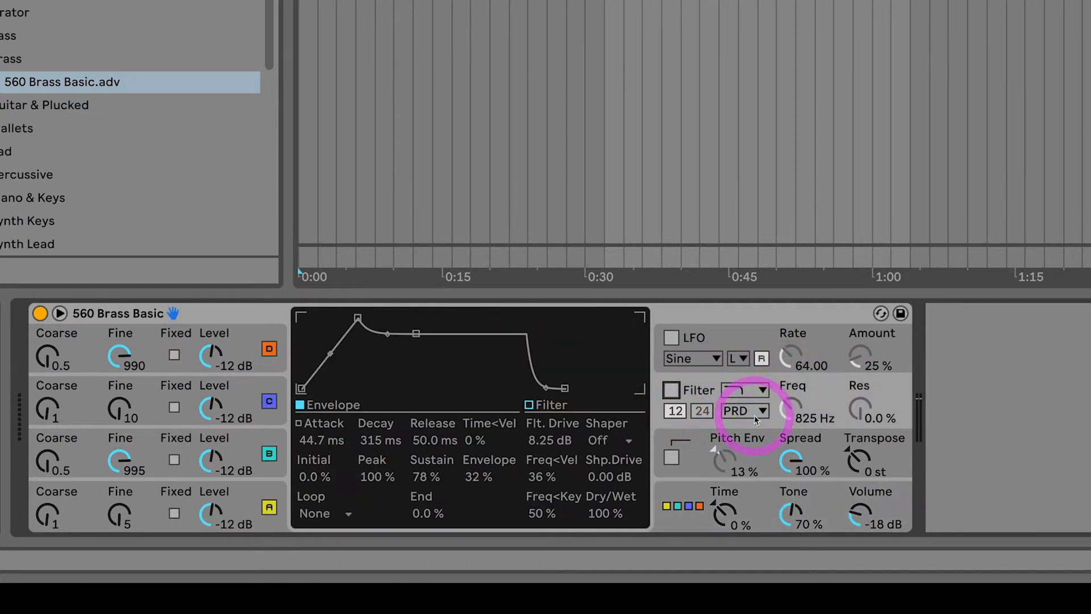
Step: Examine oscillator A's waveform choices, keeping SwD selected, and review its amplitude envelope
{"action": "left_click", "coordinate": [251, 497]}
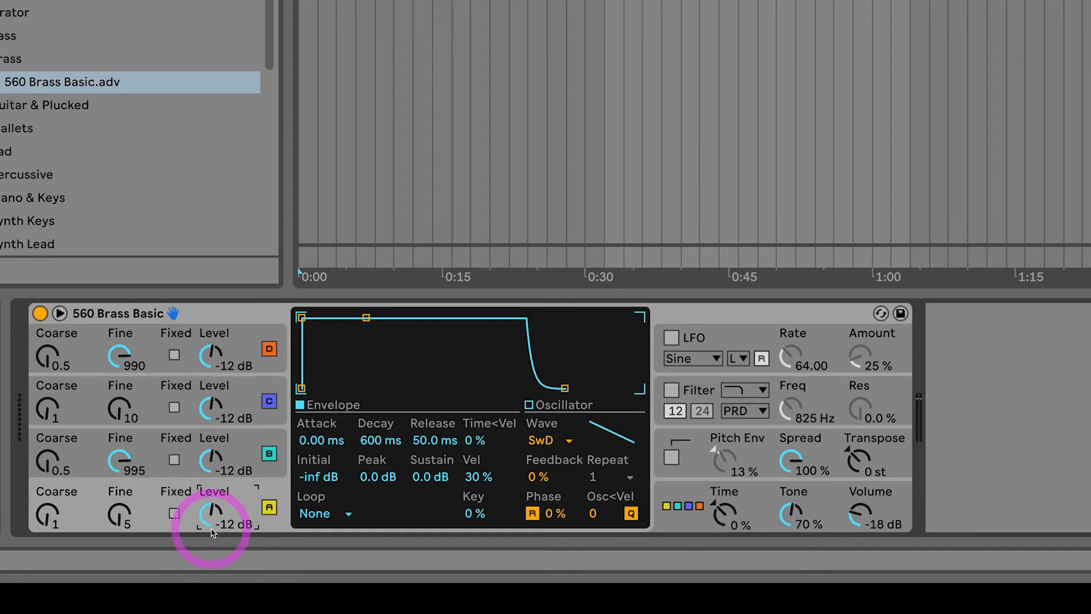
{"action": "left_click", "coordinate": [531, 407]}
{"action": "left_click", "coordinate": [543, 440]}
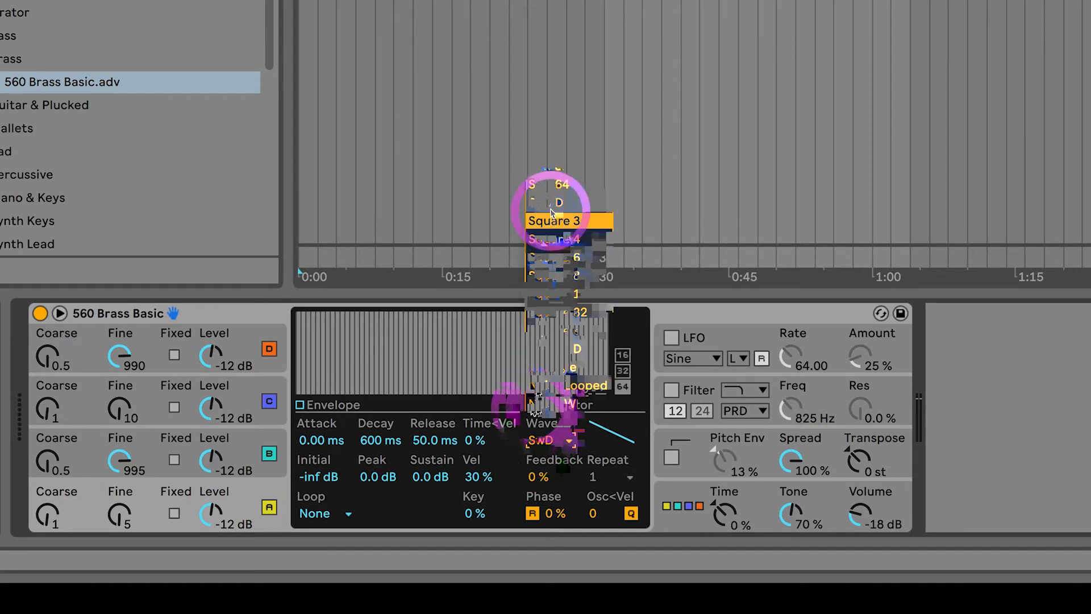
{"action": "left_click", "coordinate": [550, 210]}
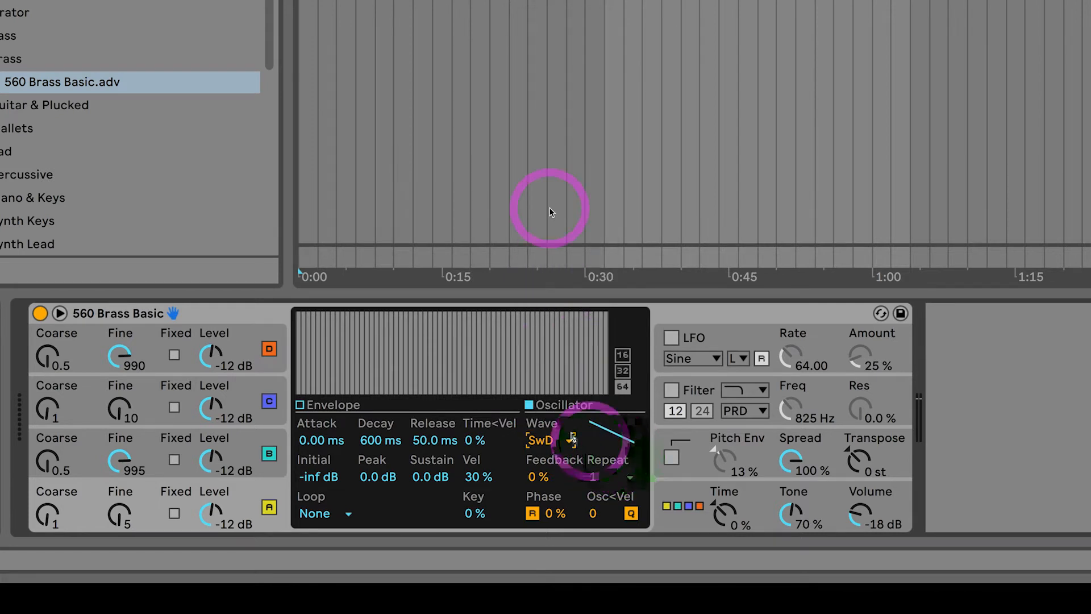
{"action": "left_click", "coordinate": [300, 404]}
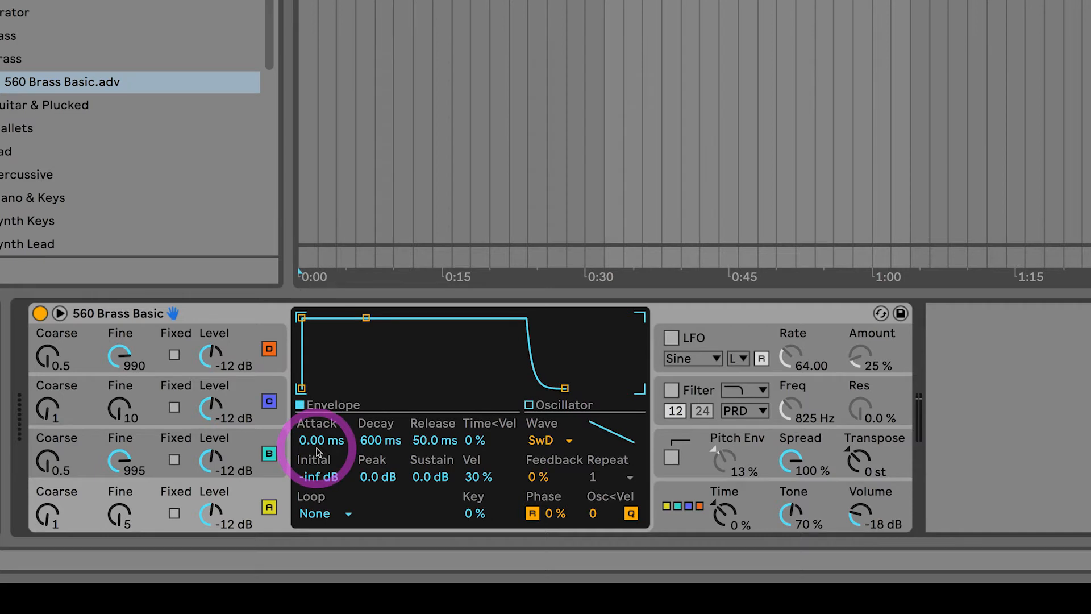
{"action": "left_click", "coordinate": [302, 389]}
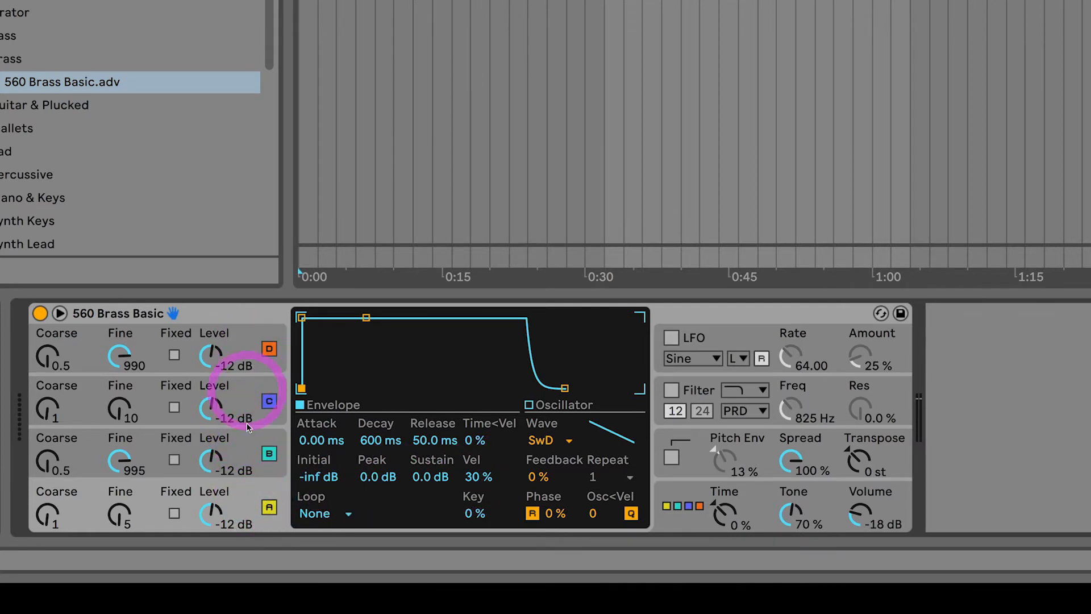
Step: Go through oscillators A, B, C and D to compare their envelope and waveform settings
{"action": "left_click", "coordinate": [244, 449]}
{"action": "left_click", "coordinate": [244, 390]}
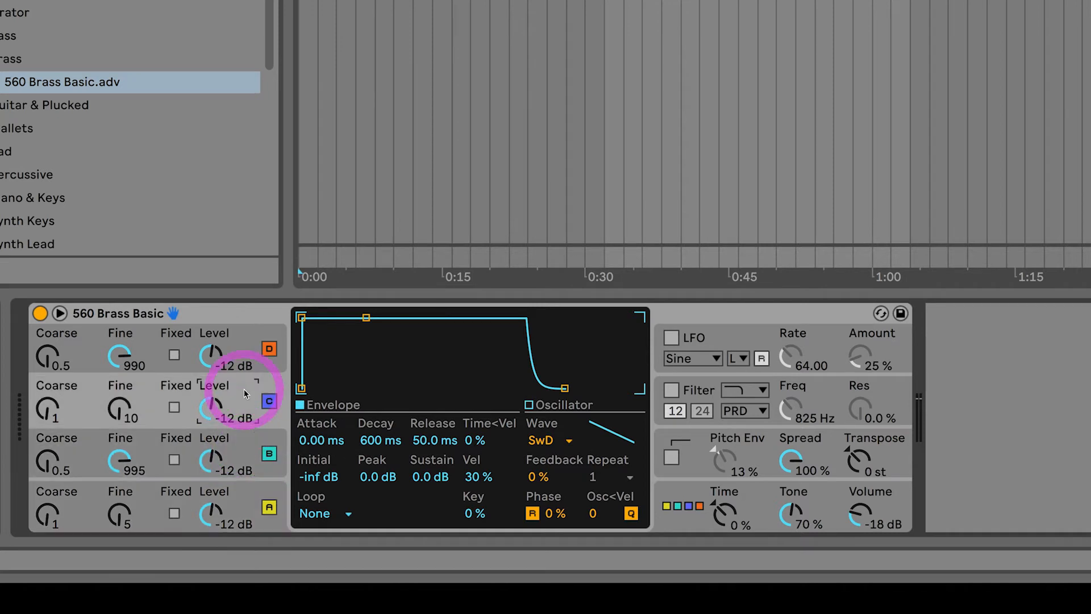
{"action": "left_click", "coordinate": [246, 348]}
{"action": "left_click", "coordinate": [244, 395]}
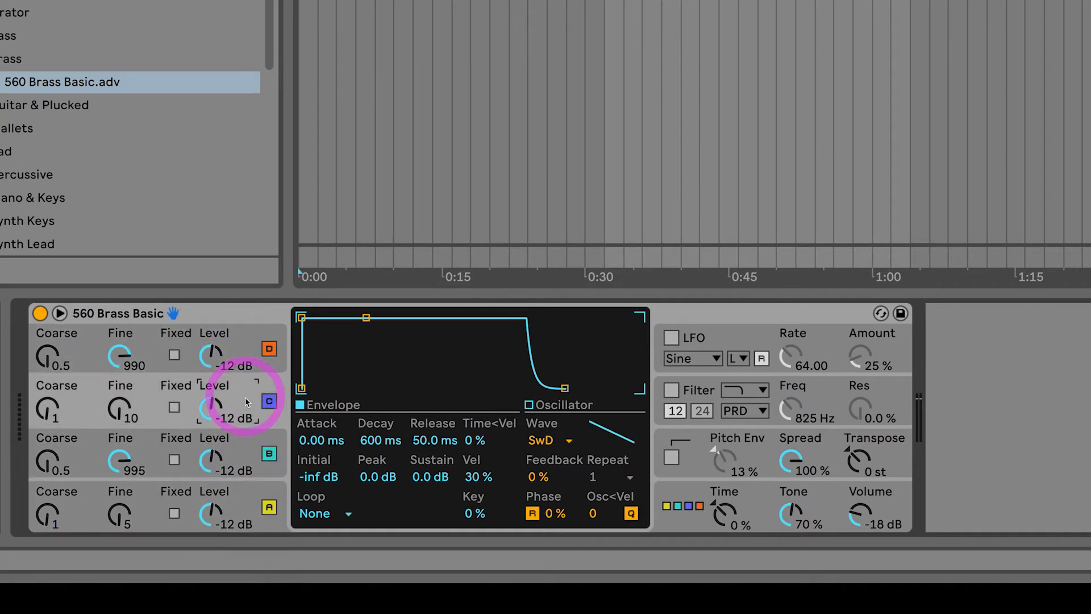
{"action": "left_click", "coordinate": [243, 448]}
{"action": "left_click", "coordinate": [246, 502]}
{"action": "left_click", "coordinate": [248, 438]}
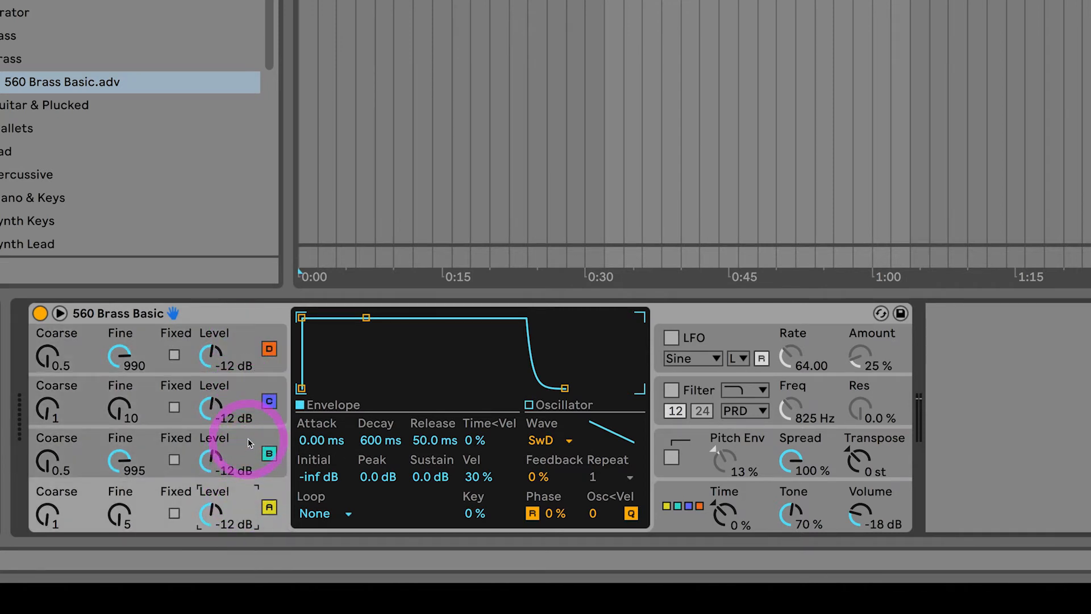
{"action": "left_click", "coordinate": [248, 387]}
{"action": "left_click", "coordinate": [246, 345]}
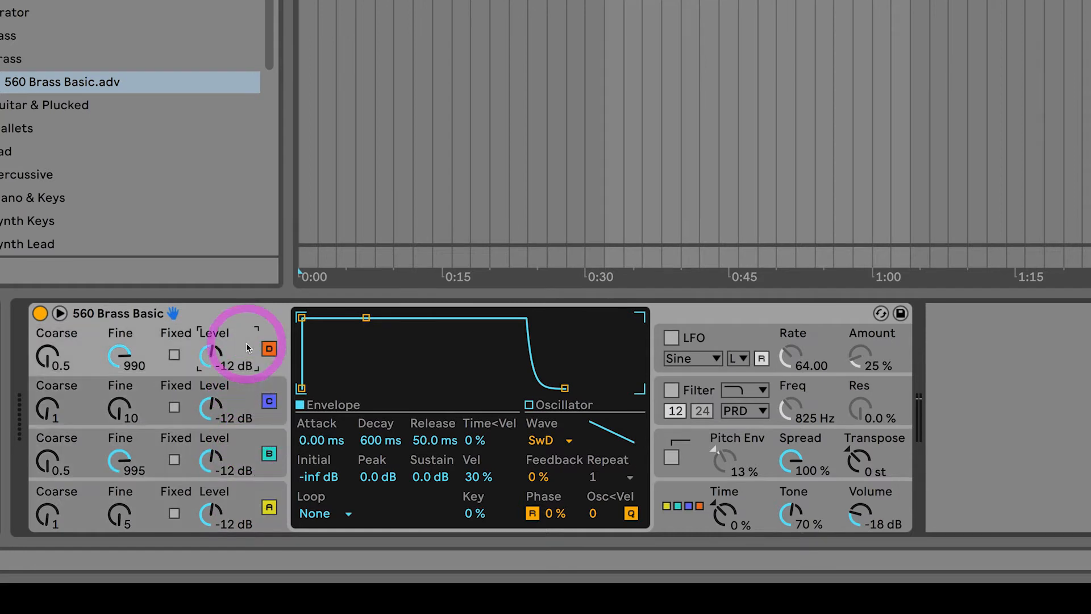
{"action": "left_click", "coordinate": [245, 391]}
{"action": "left_click", "coordinate": [250, 463]}
{"action": "left_click", "coordinate": [248, 503]}
{"action": "left_click", "coordinate": [252, 452]}
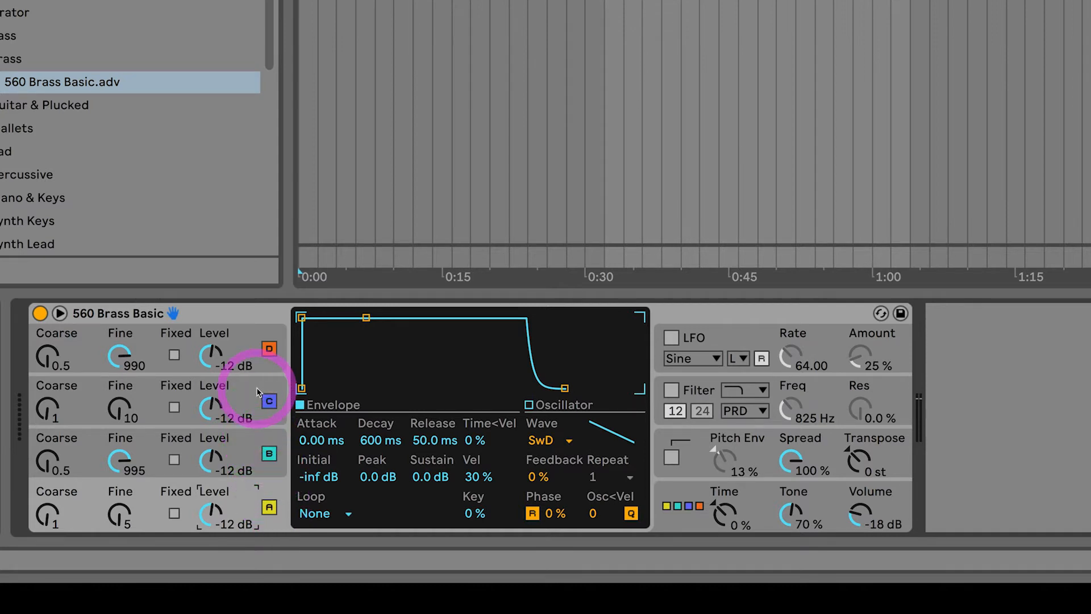
Step: Examine oscillator B's waveform and envelope, and view the options for copying settings from the other oscillators
{"action": "left_click", "coordinate": [258, 443]}
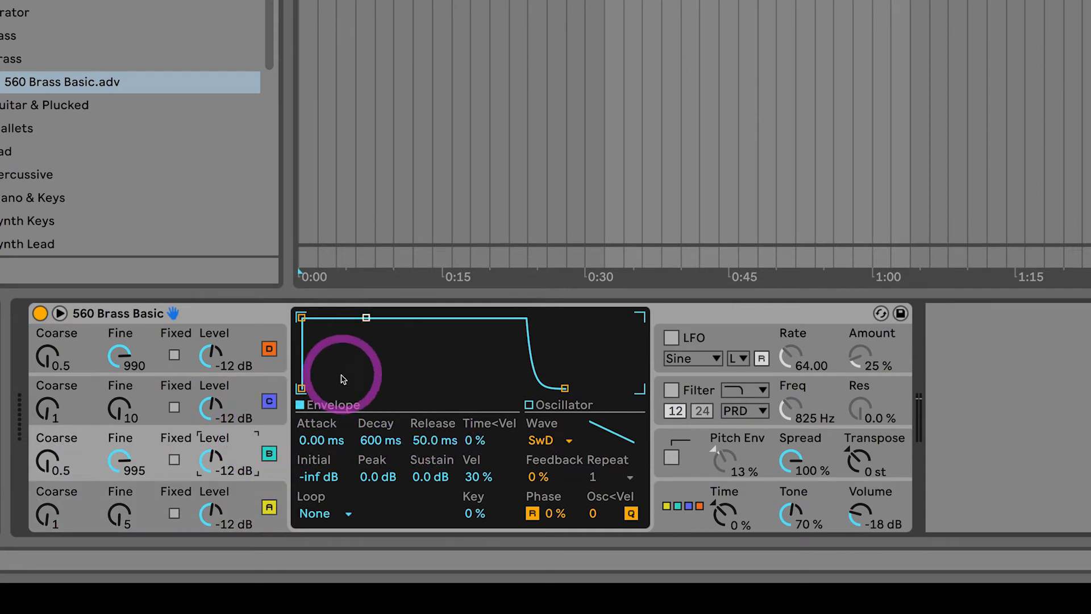
{"action": "left_click", "coordinate": [529, 404]}
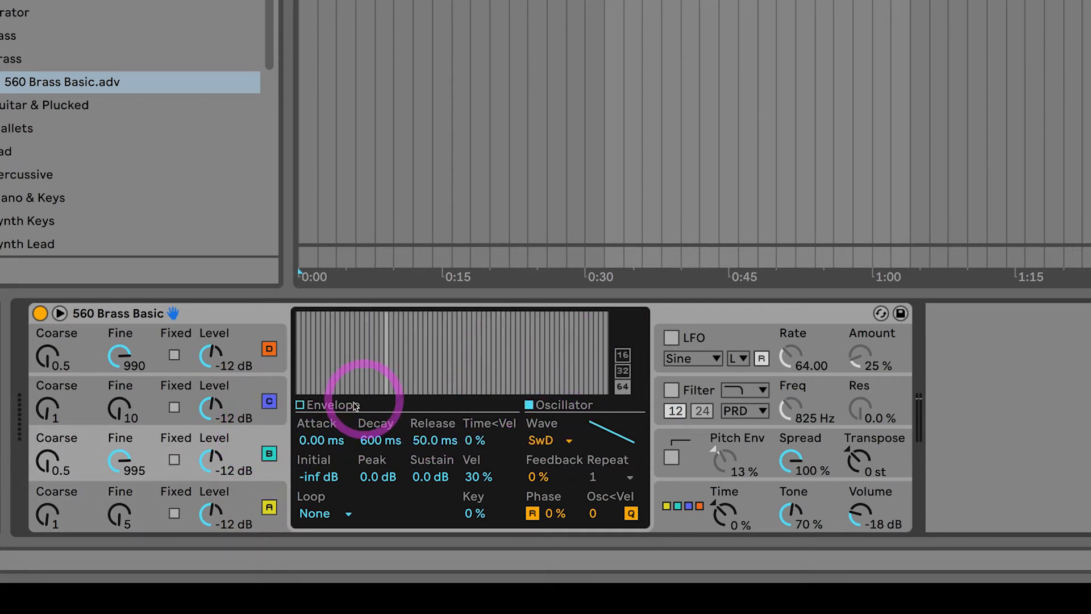
{"action": "left_click", "coordinate": [299, 405]}
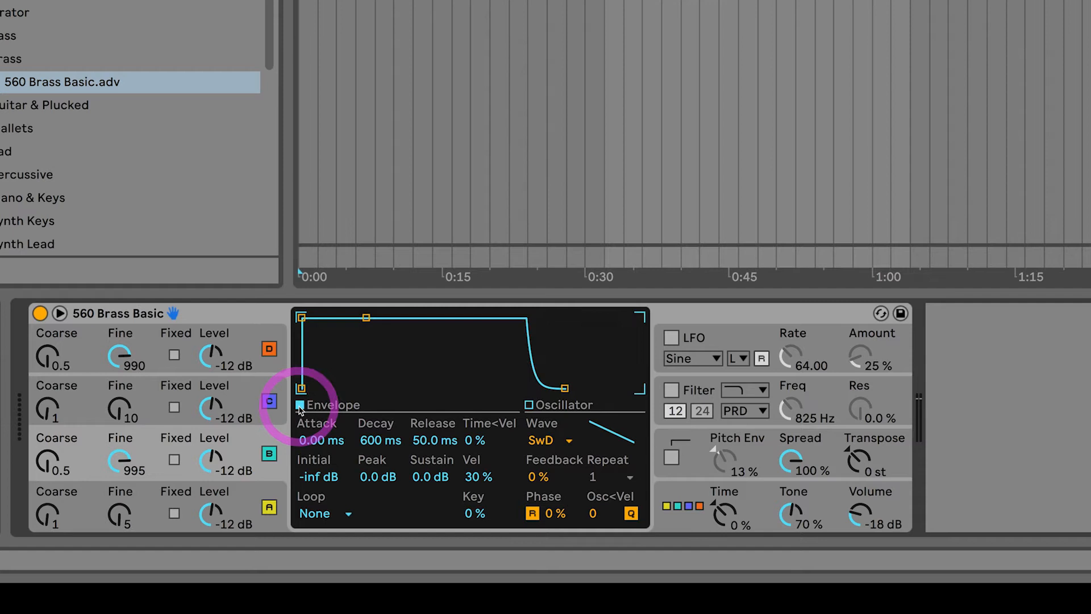
{"action": "right_click", "coordinate": [425, 359]}
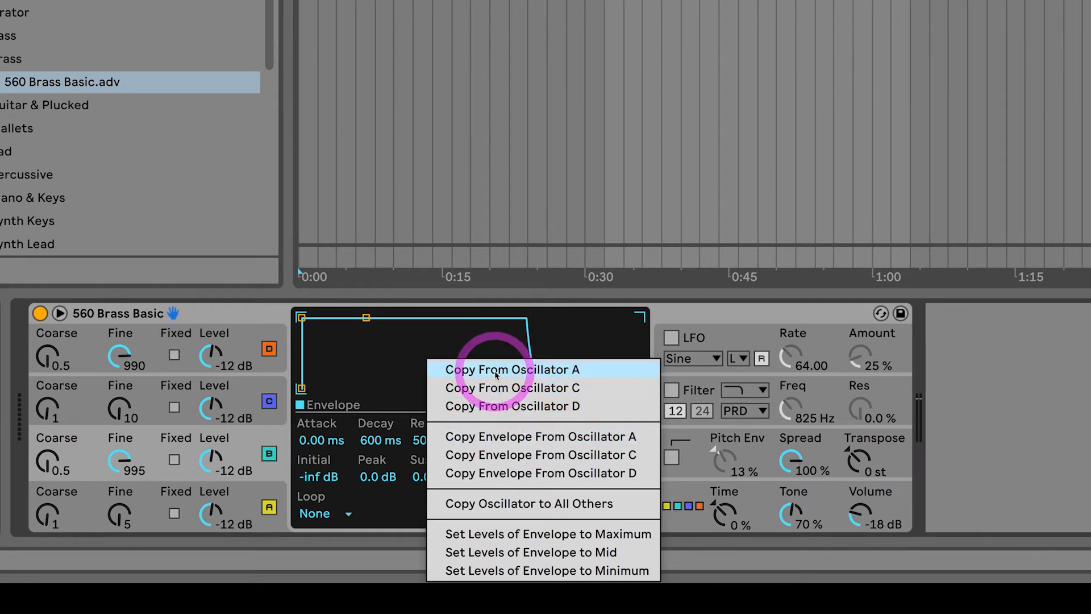
{"action": "left_click", "coordinate": [247, 394]}
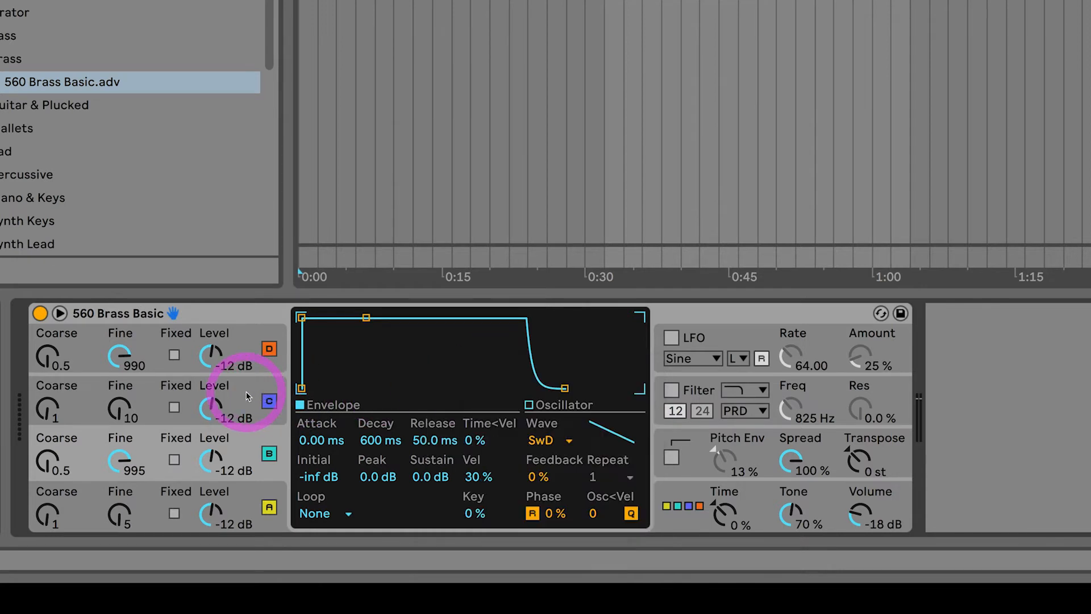
Step: Compare the envelopes of all four oscillators once more, ending on oscillator D
{"action": "left_click", "coordinate": [244, 342]}
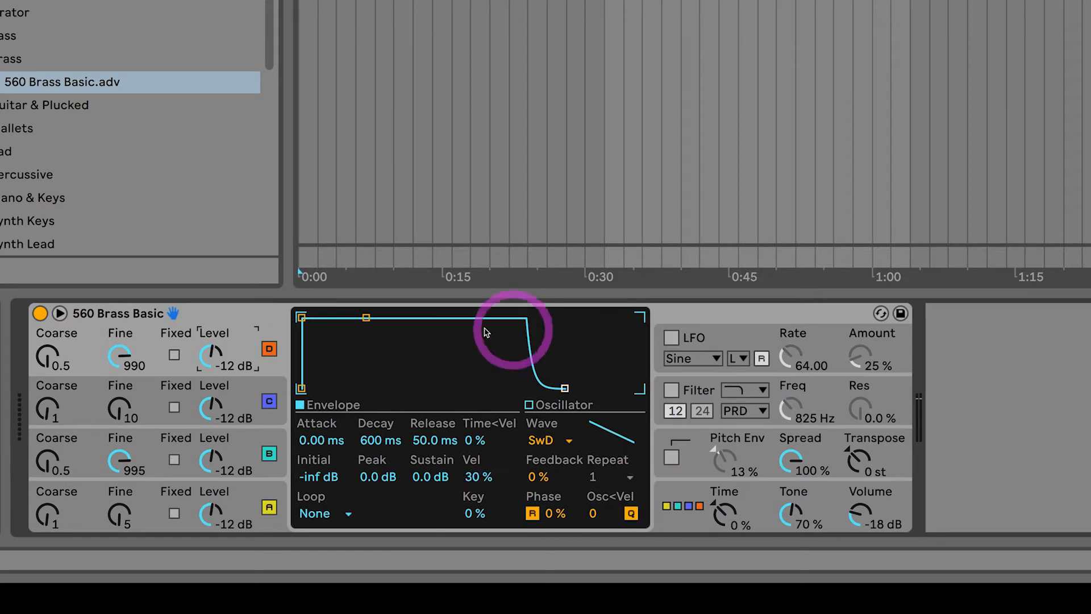
{"action": "left_click", "coordinate": [239, 394]}
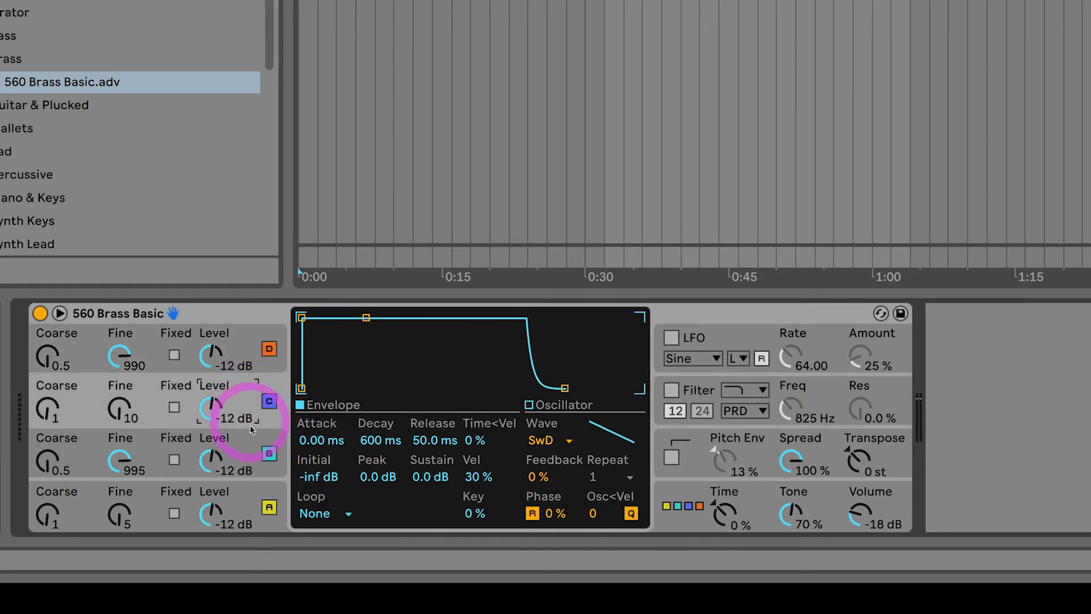
{"action": "left_click", "coordinate": [251, 450]}
{"action": "left_click", "coordinate": [252, 497]}
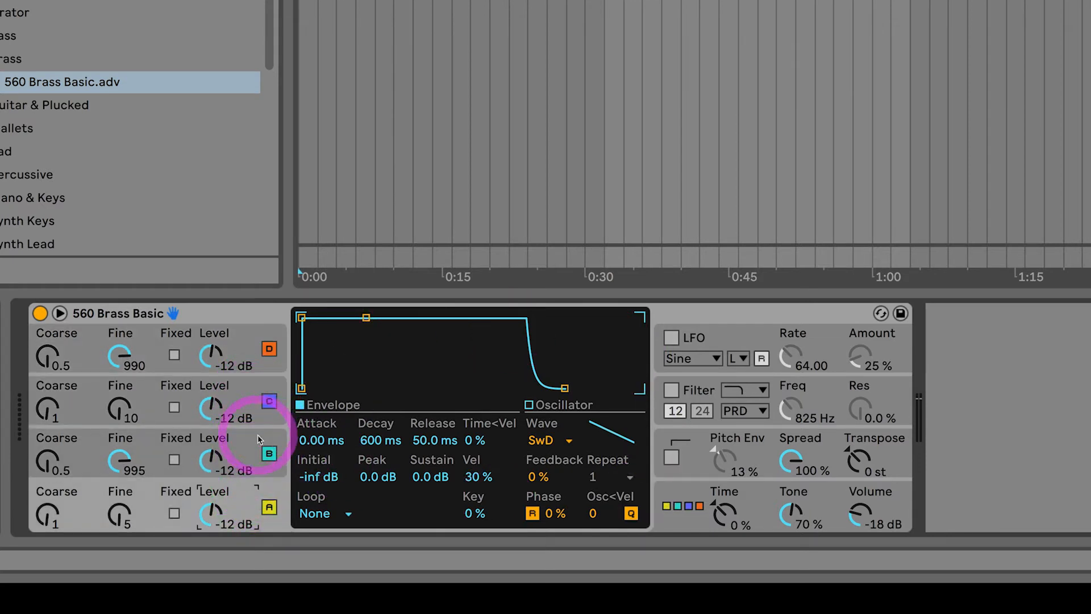
{"action": "left_click", "coordinate": [251, 447]}
{"action": "left_click", "coordinate": [248, 385]}
{"action": "left_click", "coordinate": [249, 342]}
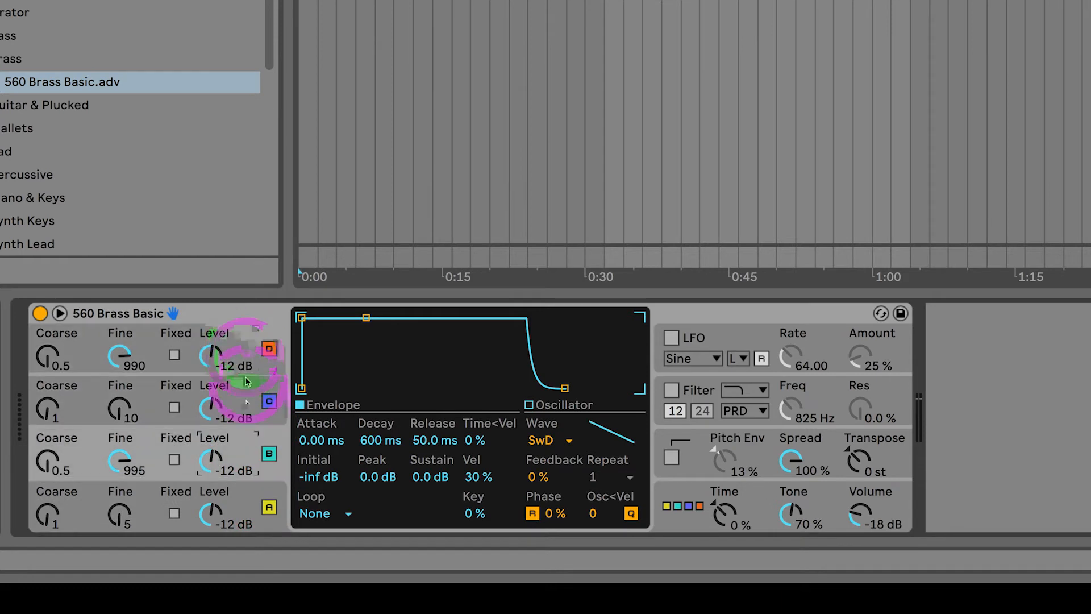
Step: Inspect the coarse and fine tuning of oscillators B, C and D
{"action": "left_click", "coordinate": [254, 439]}
{"action": "left_click", "coordinate": [215, 437]}
{"action": "left_click", "coordinate": [151, 437]}
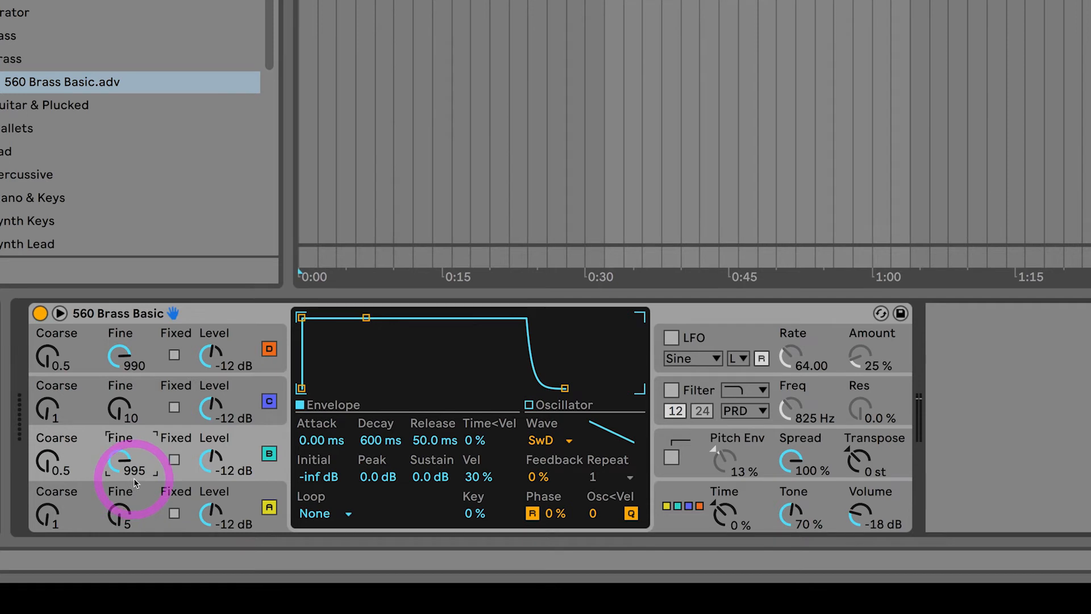
{"action": "left_click", "coordinate": [240, 384]}
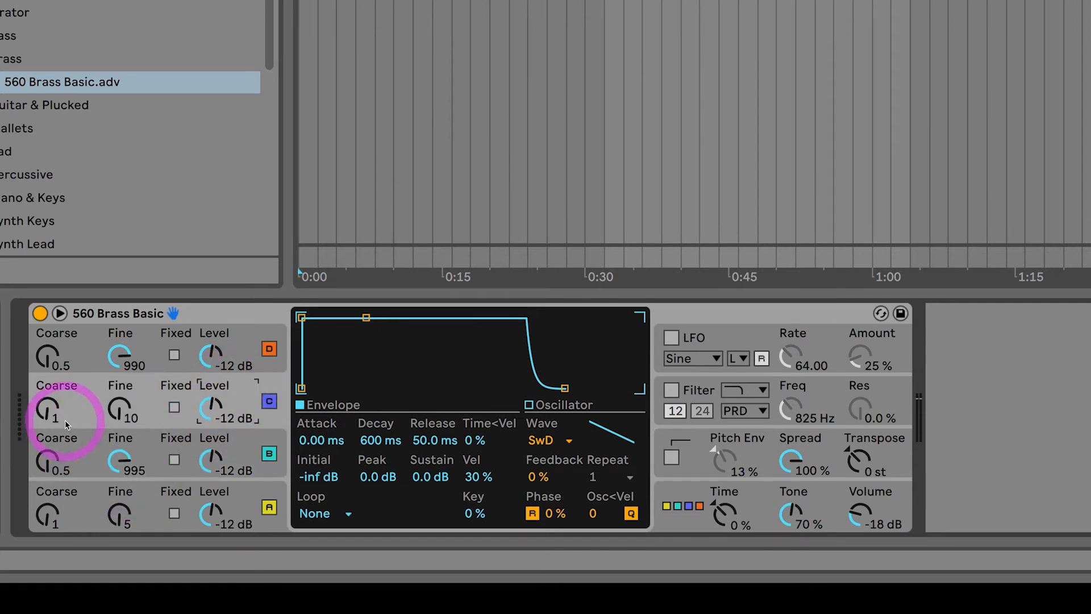
{"action": "left_click", "coordinate": [146, 336]}
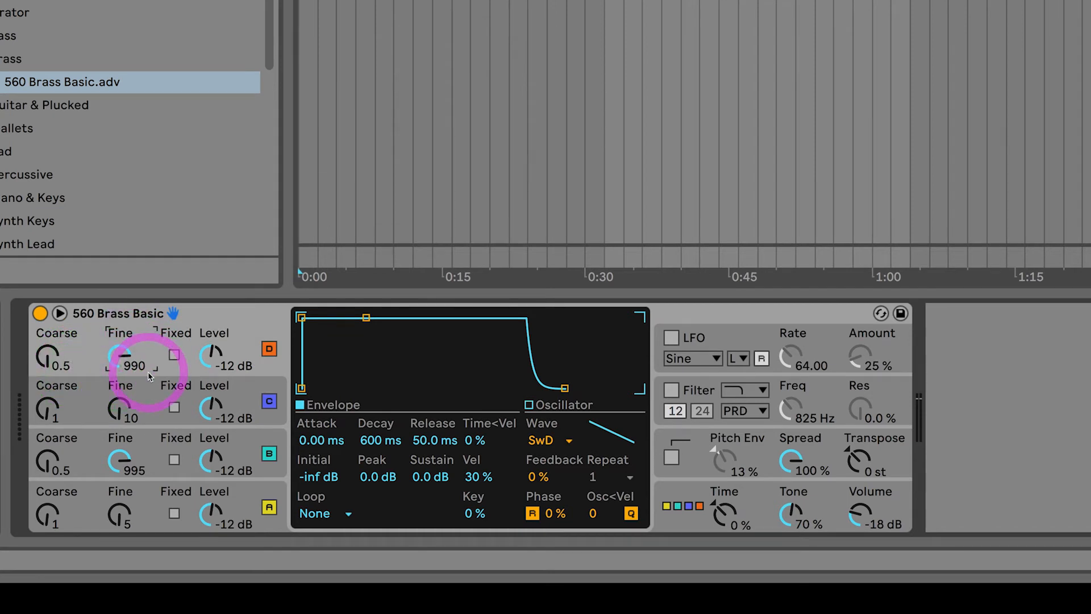
Step: Switch off oscillators B, C and D so only oscillator A sounds
{"action": "left_click", "coordinate": [269, 453]}
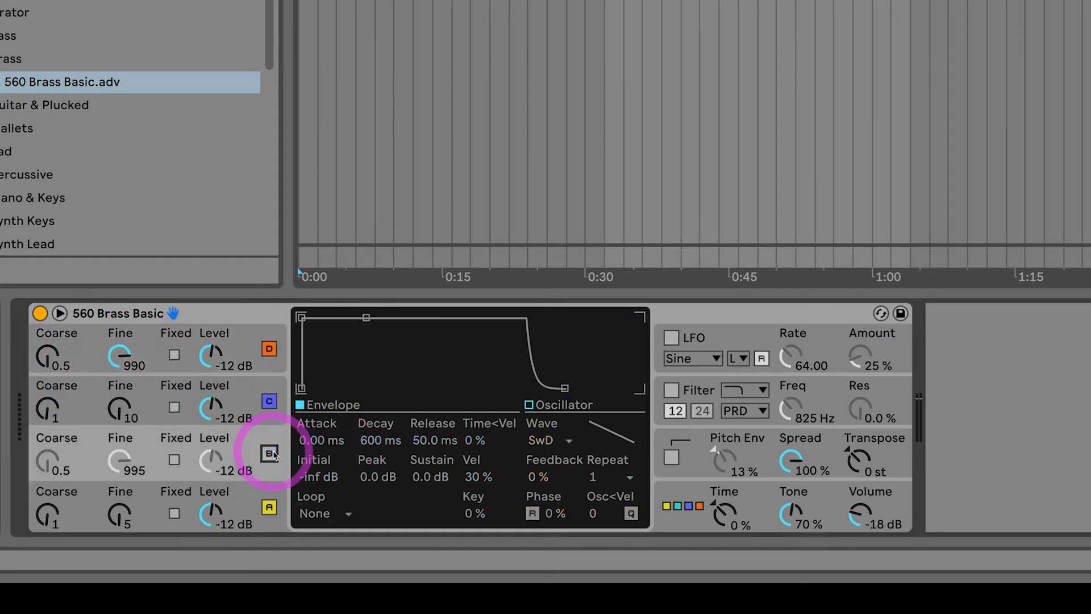
{"action": "left_click", "coordinate": [270, 402]}
{"action": "left_click", "coordinate": [270, 349]}
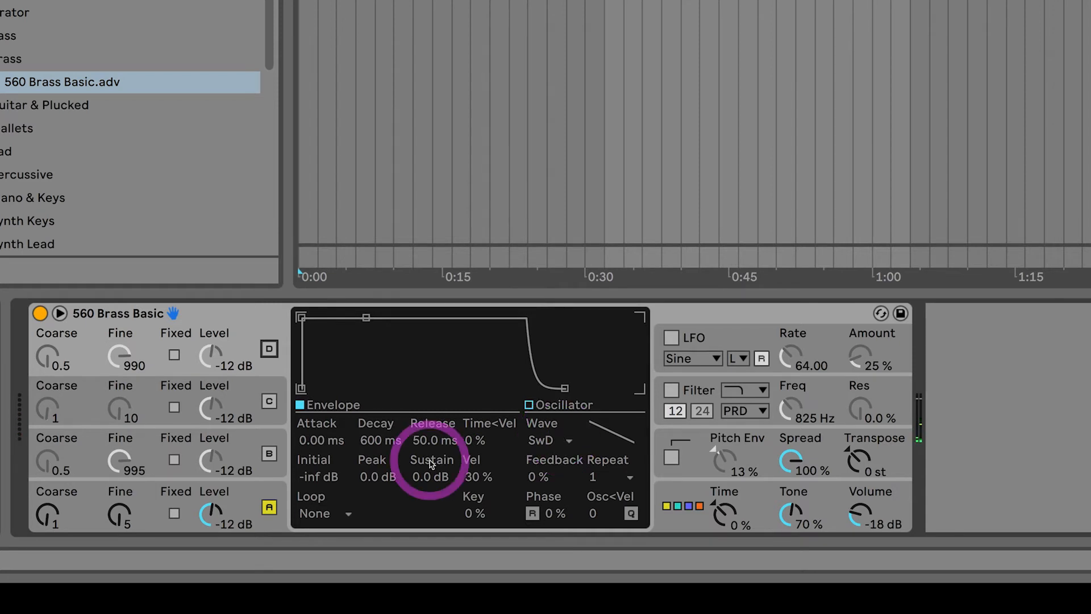
Step: Switch on oscillator B and try different fine detuning amounts, leaving Fine at 995
{"action": "left_click", "coordinate": [270, 453]}
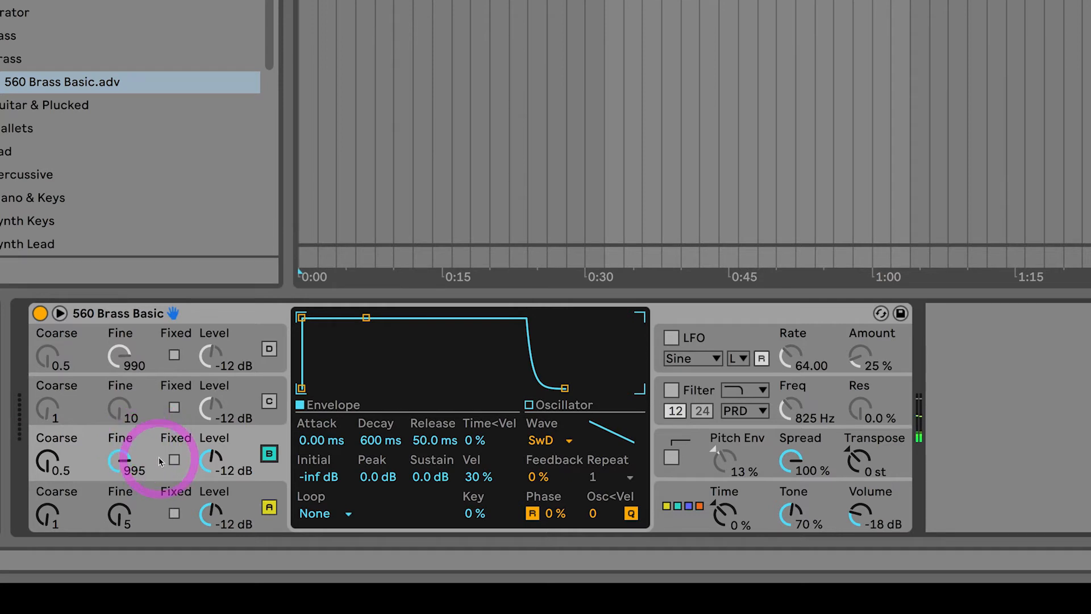
{"action": "left_click", "coordinate": [130, 463]}
{"action": "mouse_move", "coordinate": [131, 463]}
{"action": "left_mouse_down"}
{"action": "mouse_move", "coordinate": [131, 484]}
{"action": "mouse_move", "coordinate": [127, 437]}
{"action": "mouse_move", "coordinate": [134, 477]}
{"action": "left_mouse_up"}
{"action": "type", "text": "995"}
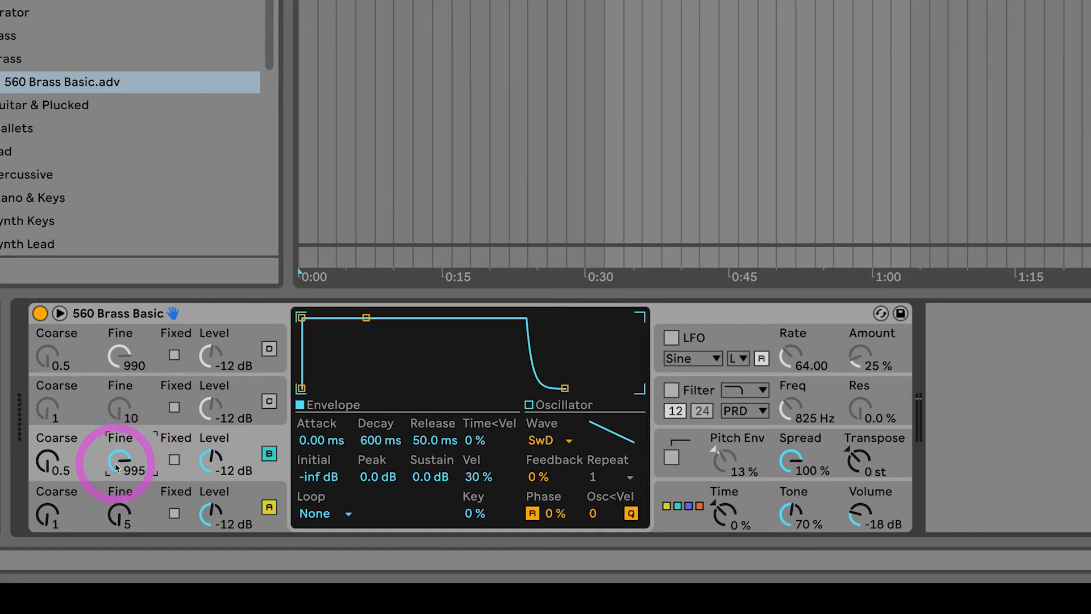
{"action": "left_click_drag", "start_coordinate": [121, 458], "coordinate": [119, 449]}
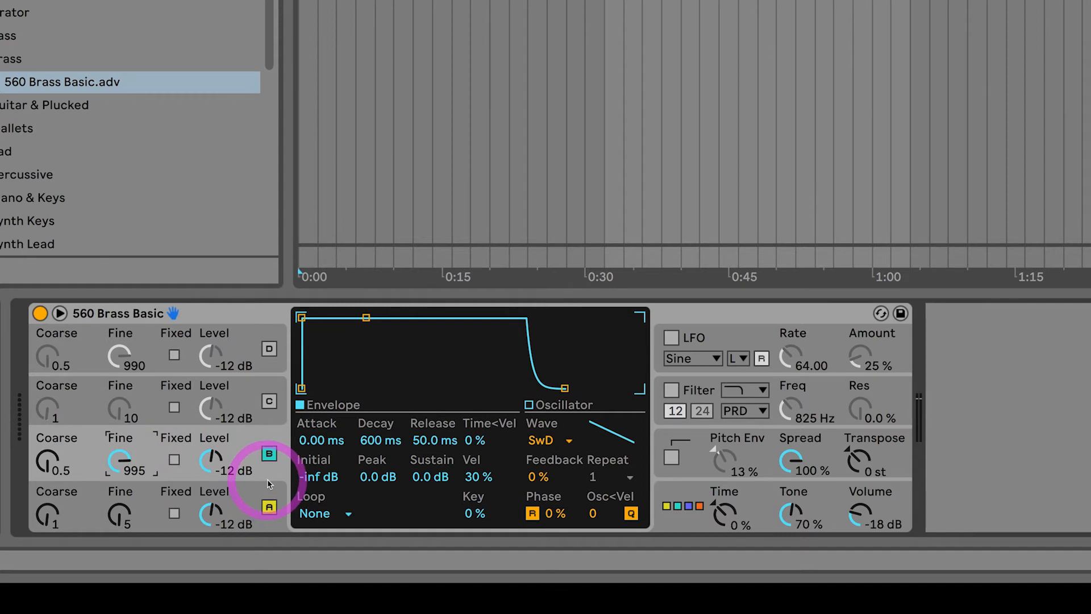
Step: Switch on oscillators C and D so all four play together, and view the algorithm settings
{"action": "left_click", "coordinate": [270, 401]}
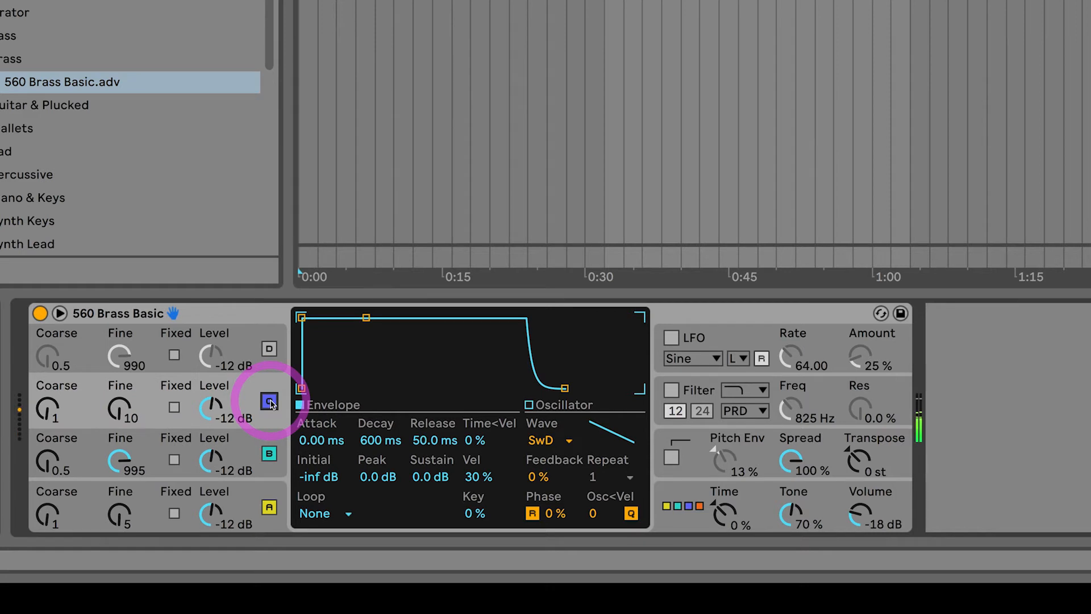
{"action": "left_click", "coordinate": [270, 350]}
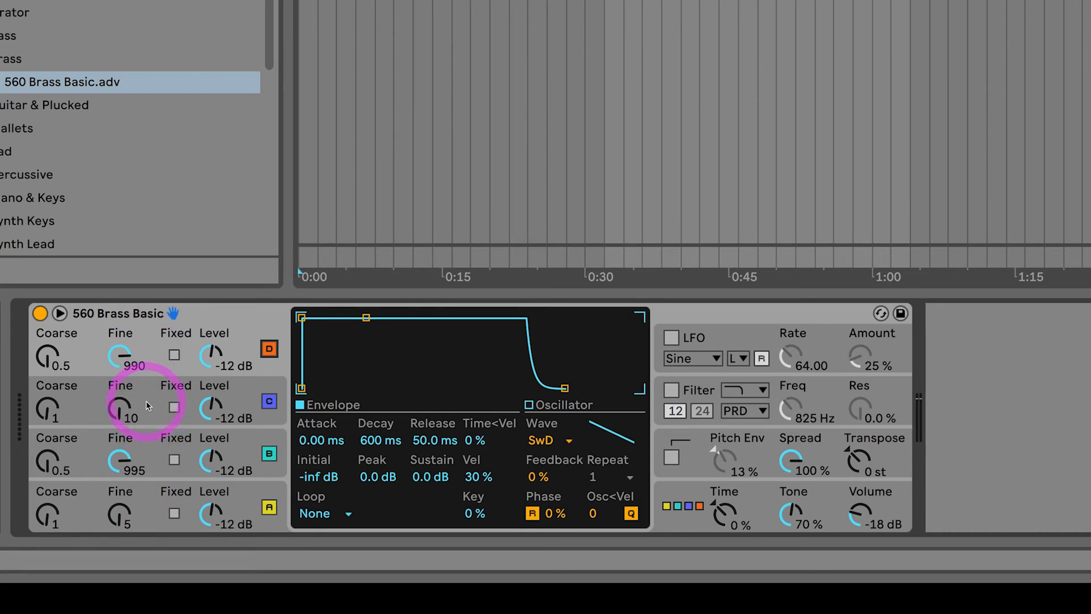
{"action": "left_click", "coordinate": [683, 504]}
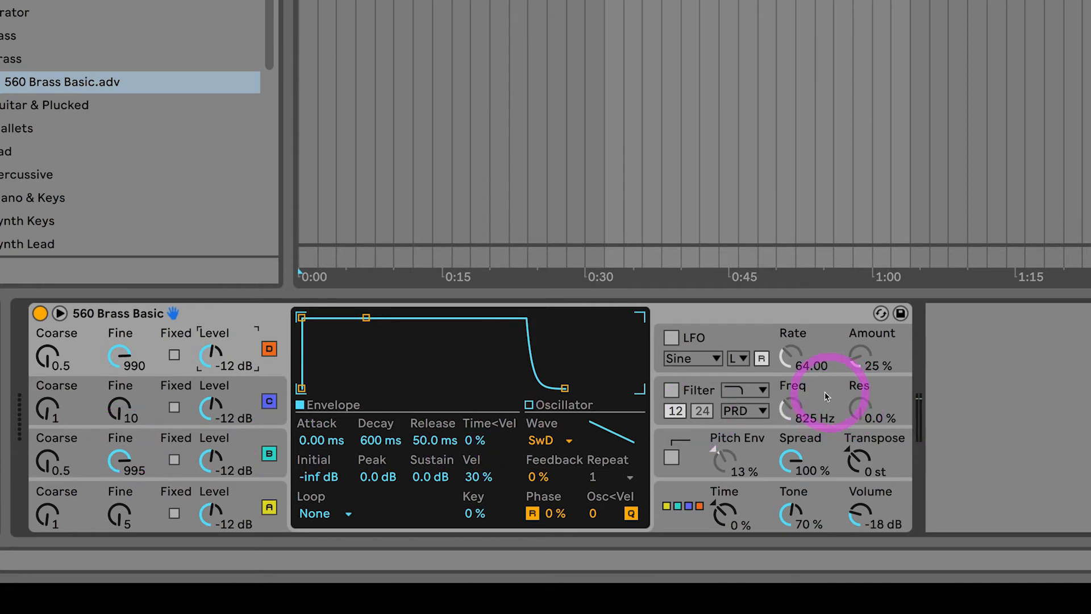
Step: Switch on the filter and choose the low-pass filter type
{"action": "left_click", "coordinate": [674, 392]}
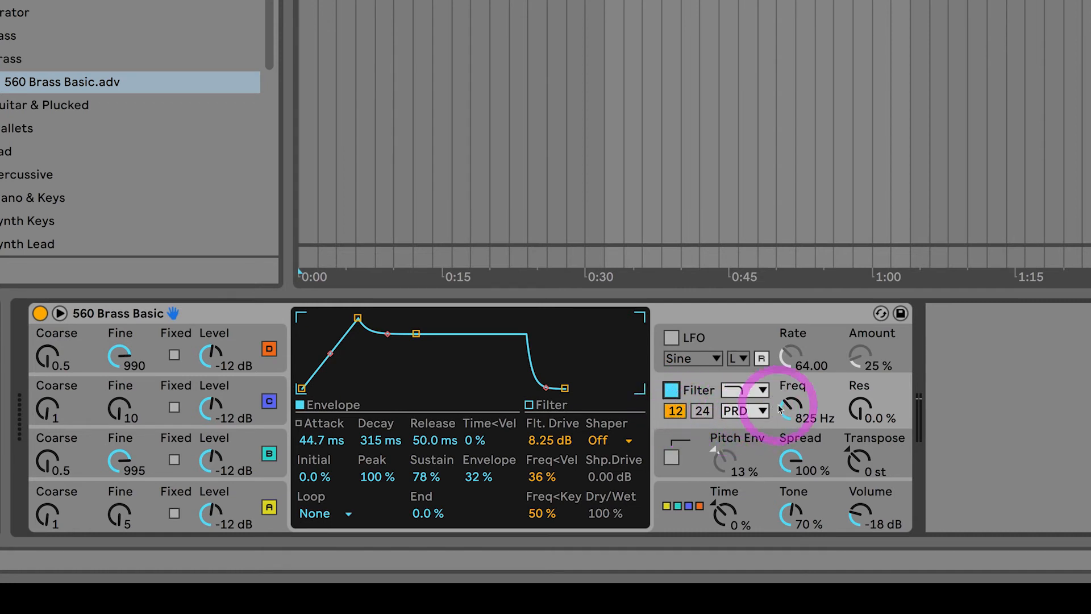
{"action": "left_click", "coordinate": [742, 390]}
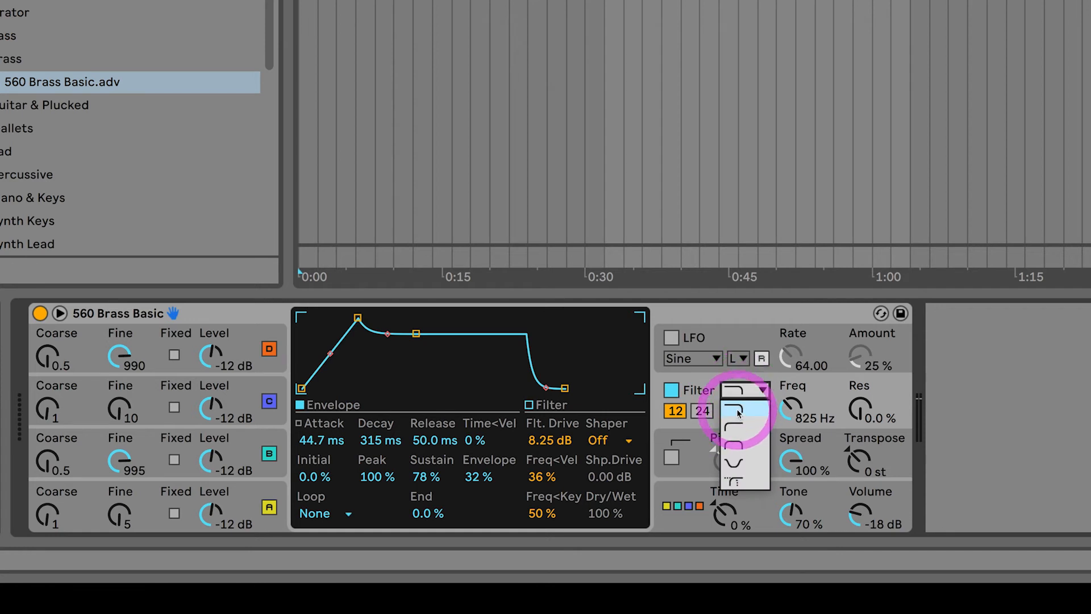
{"action": "left_click", "coordinate": [739, 413]}
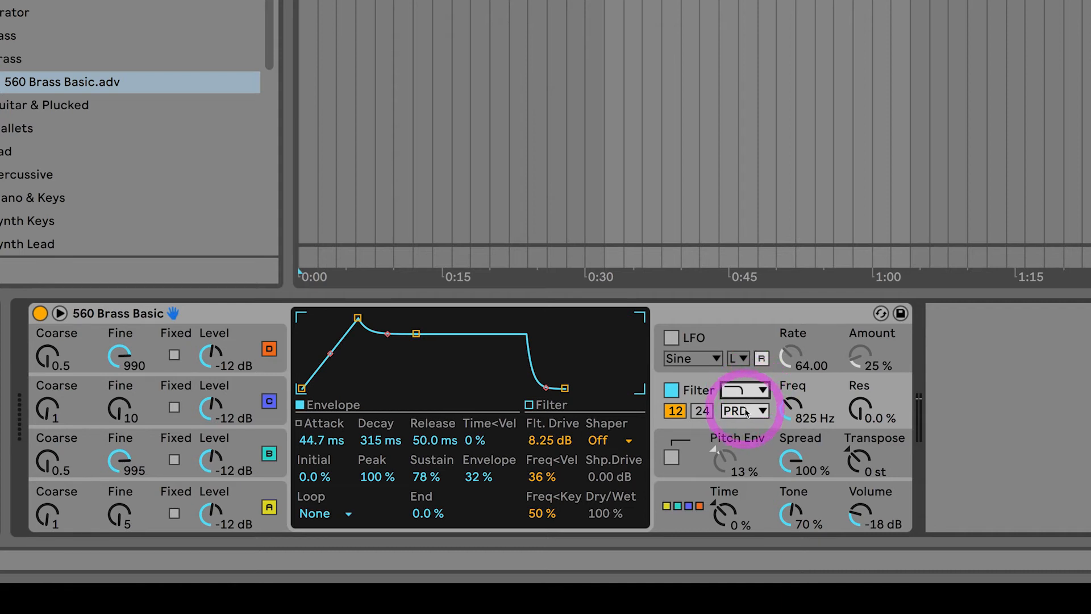
Step: Choose the PRD filter circuit, show the filter's frequency curve and set the cutoff frequency to 799 Hz
{"action": "left_click", "coordinate": [746, 411]}
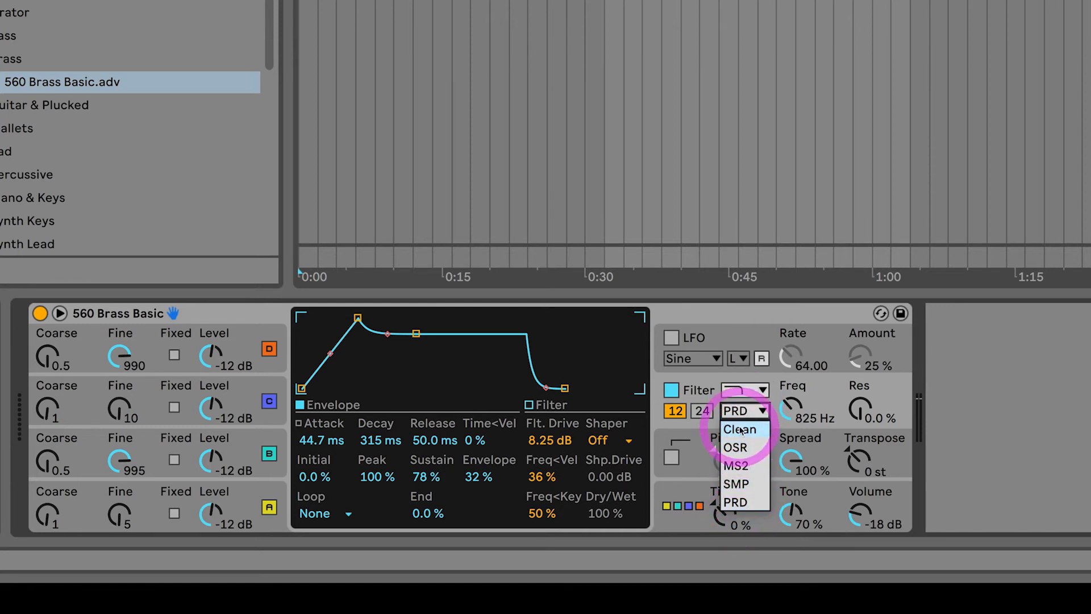
{"action": "left_click", "coordinate": [738, 502]}
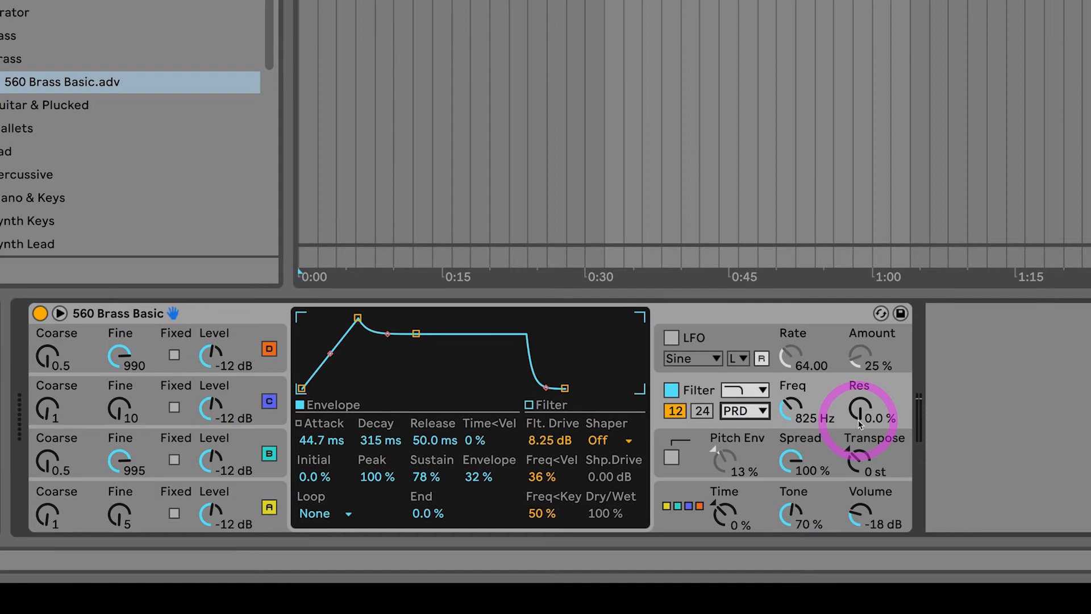
{"action": "left_click", "coordinate": [529, 405]}
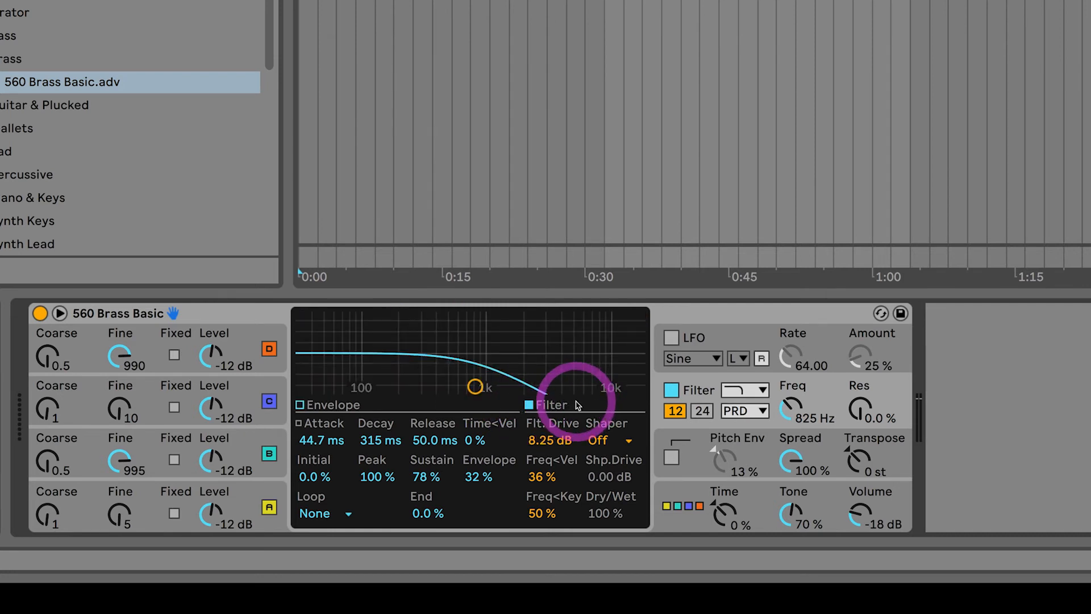
{"action": "mouse_move", "coordinate": [864, 412]}
{"action": "left_mouse_down"}
{"action": "mouse_move", "coordinate": [870, 402]}
{"action": "mouse_move", "coordinate": [864, 413]}
{"action": "left_mouse_up"}
{"action": "mouse_move", "coordinate": [475, 387]}
{"action": "left_mouse_down"}
{"action": "mouse_move", "coordinate": [475, 368]}
{"action": "mouse_move", "coordinate": [474, 387]}
{"action": "left_mouse_up"}
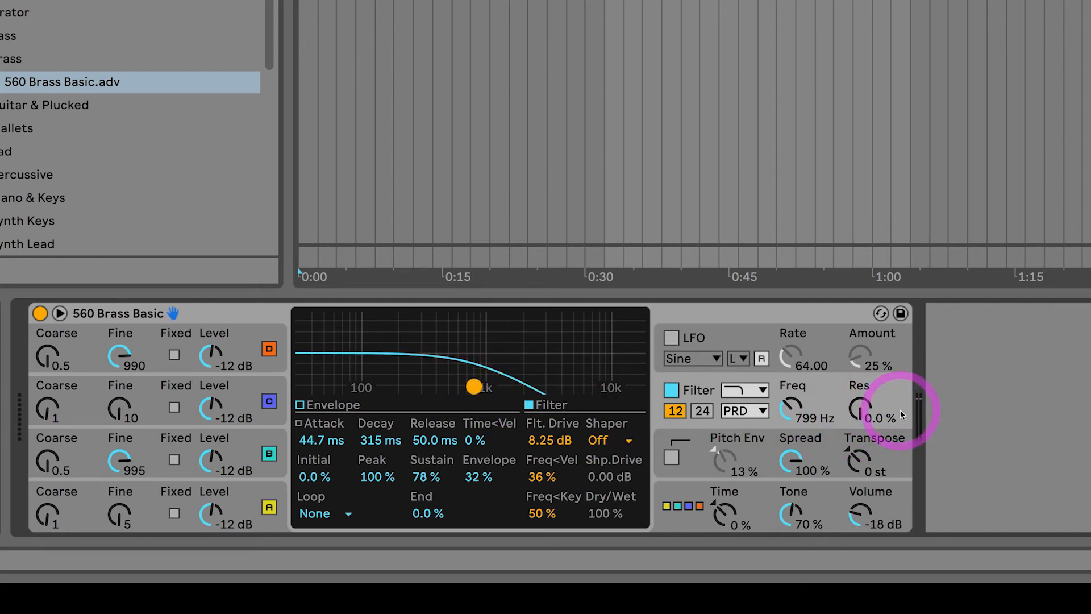
Step: Compare the filter's envelope with oscillator A's envelope and return to the filter settings
{"action": "left_click", "coordinate": [304, 404]}
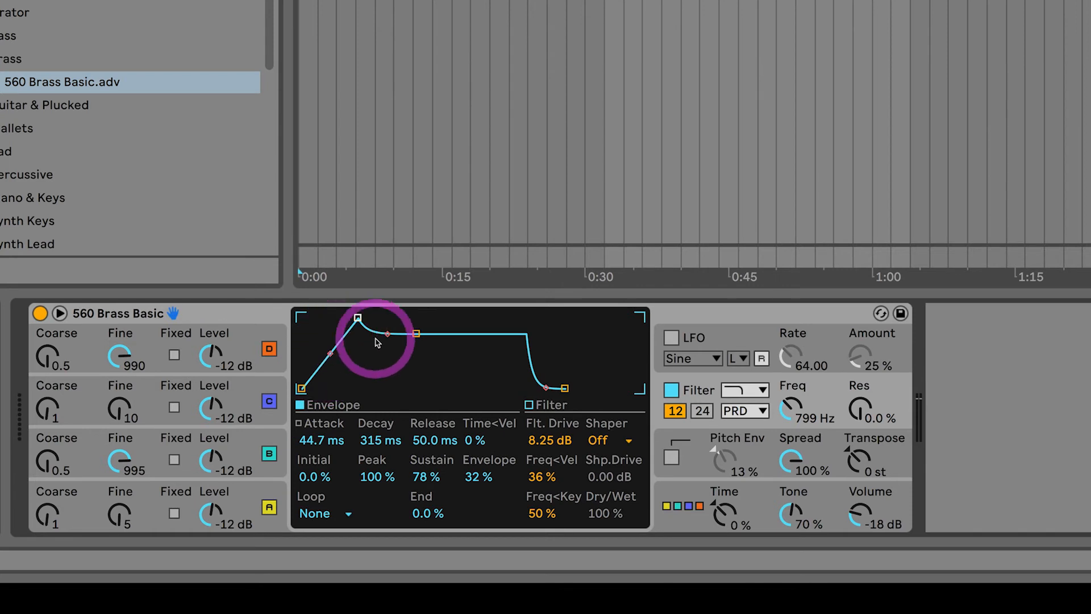
{"action": "left_click", "coordinate": [256, 492]}
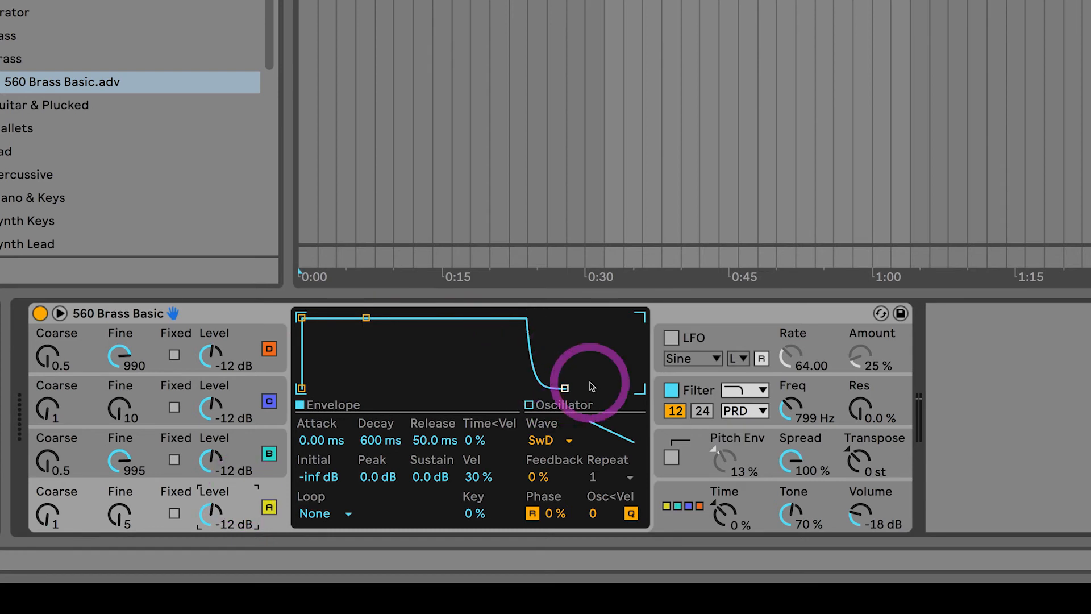
{"action": "left_click", "coordinate": [832, 387]}
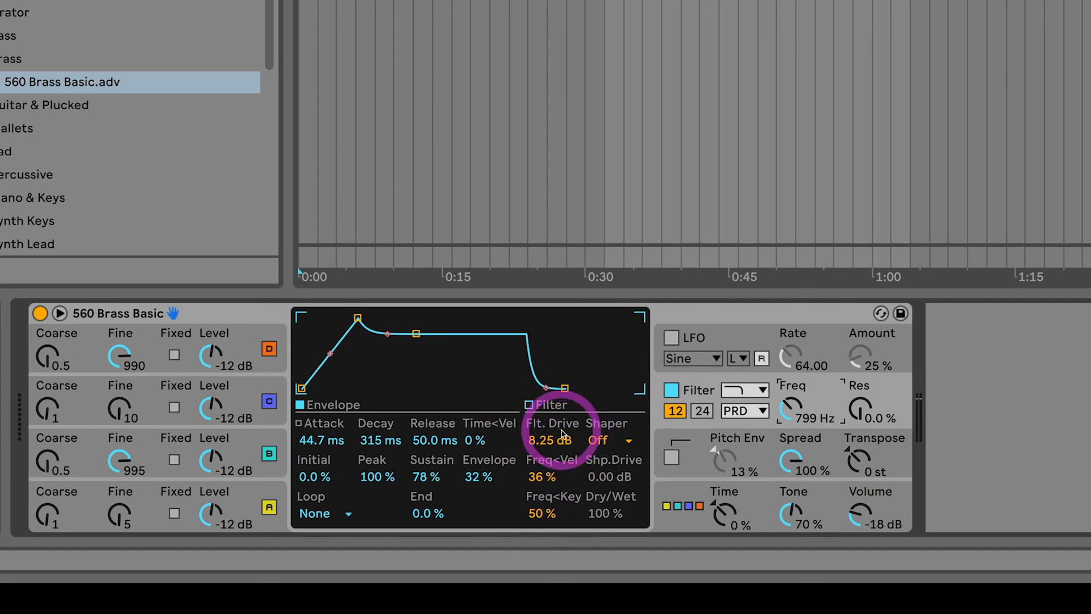
Step: Try different filter drive amounts, leaving the drive at 8.44 dB
{"action": "left_click", "coordinate": [545, 442]}
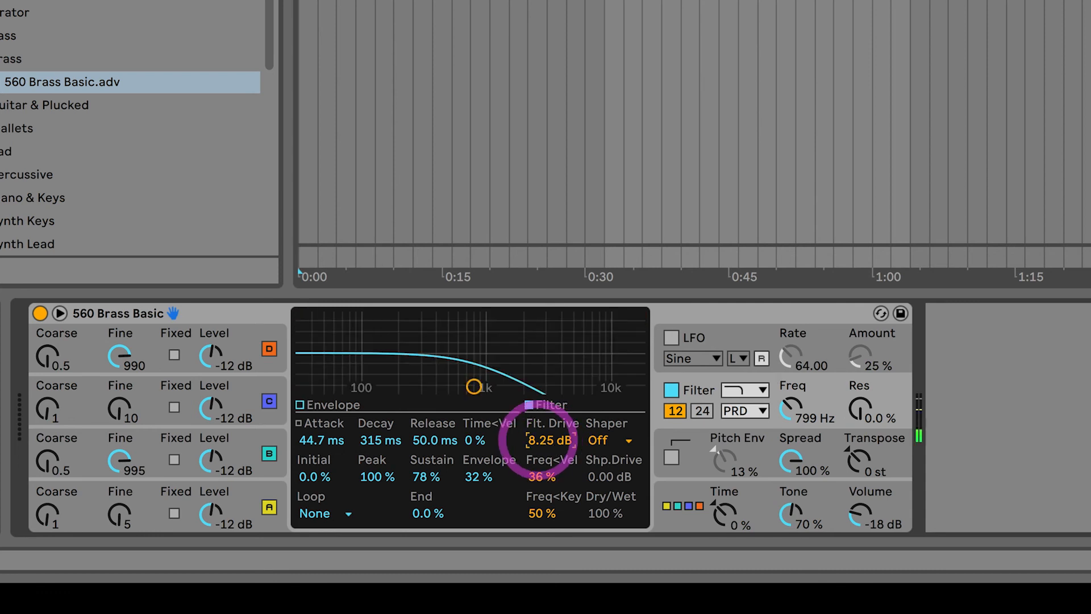
{"action": "scroll", "coordinate": [540, 442], "scroll_direction": "down", "scroll_amount": 2}
{"action": "scroll", "coordinate": [538, 449], "scroll_direction": "up", "scroll_amount": 4}
{"action": "scroll", "coordinate": [537, 441], "scroll_direction": "up", "scroll_amount": 8}
{"action": "scroll", "coordinate": [537, 441], "scroll_direction": "down", "scroll_amount": 3}
{"action": "scroll", "coordinate": [539, 441], "scroll_direction": "down", "scroll_amount": 3}
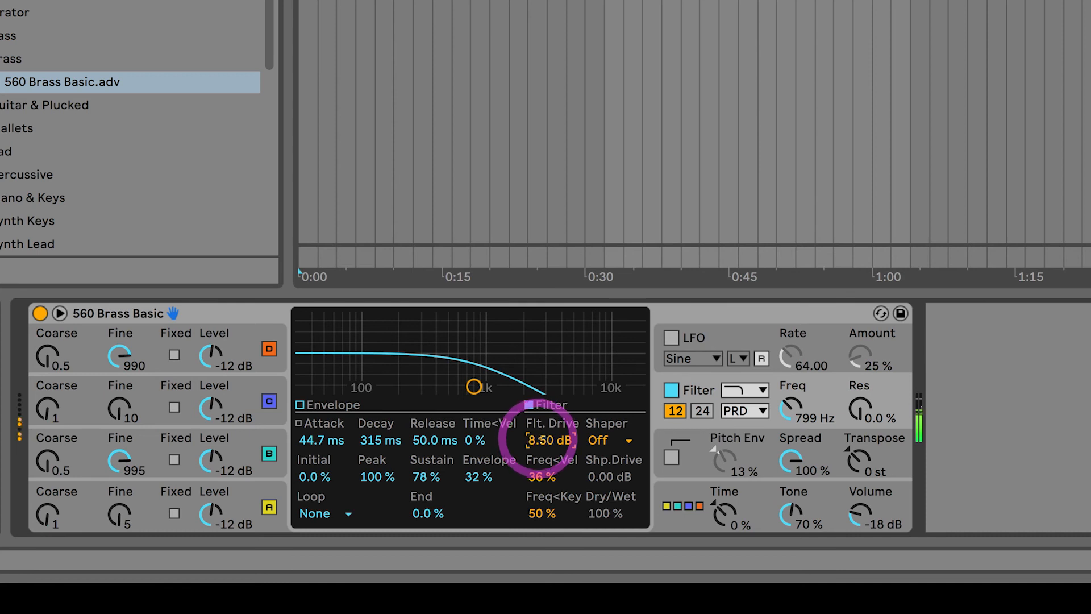
{"action": "scroll", "coordinate": [539, 441], "scroll_direction": "down", "scroll_amount": 1}
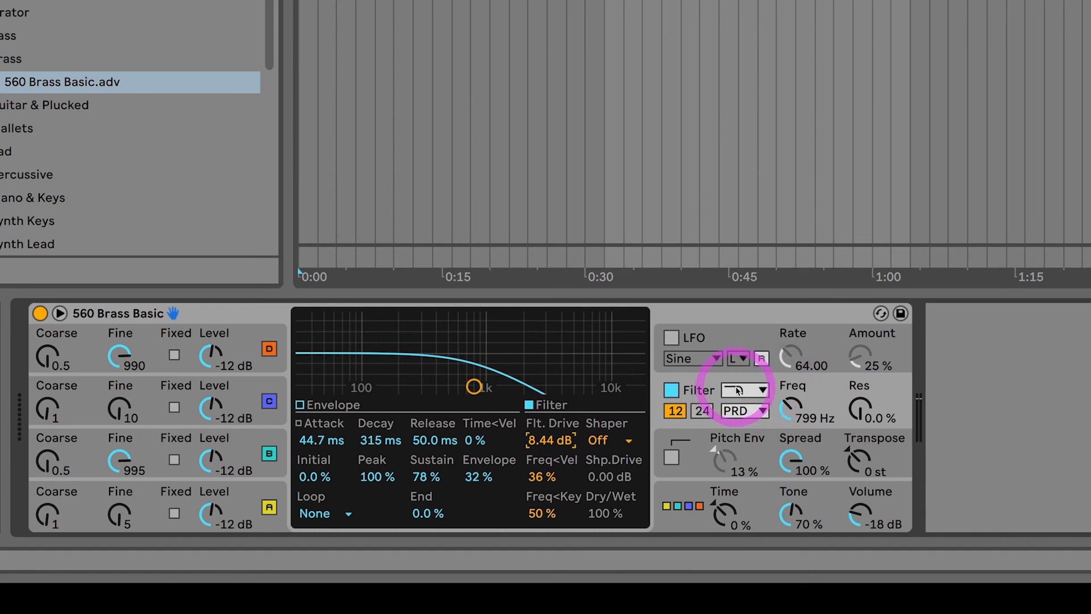
Step: Review the filter types, keep the low-pass and set the cutoff to 899 Hz with 27 % resonance
{"action": "left_click", "coordinate": [747, 391]}
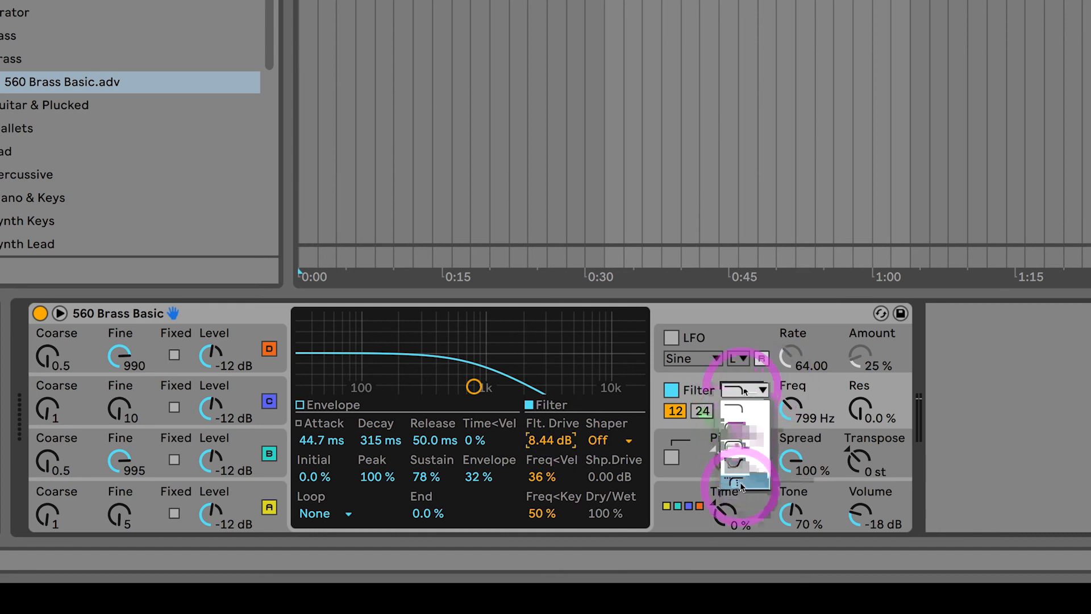
{"action": "left_click", "coordinate": [827, 387]}
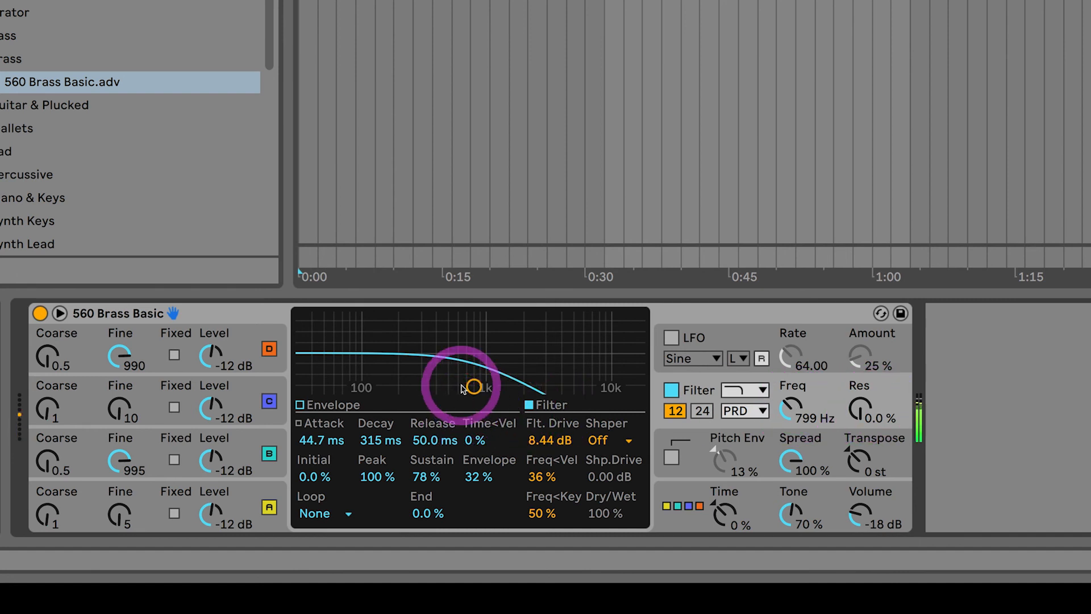
{"action": "mouse_move", "coordinate": [474, 387]}
{"action": "left_mouse_down"}
{"action": "mouse_move", "coordinate": [358, 344]}
{"action": "mouse_move", "coordinate": [480, 373]}
{"action": "left_mouse_up"}
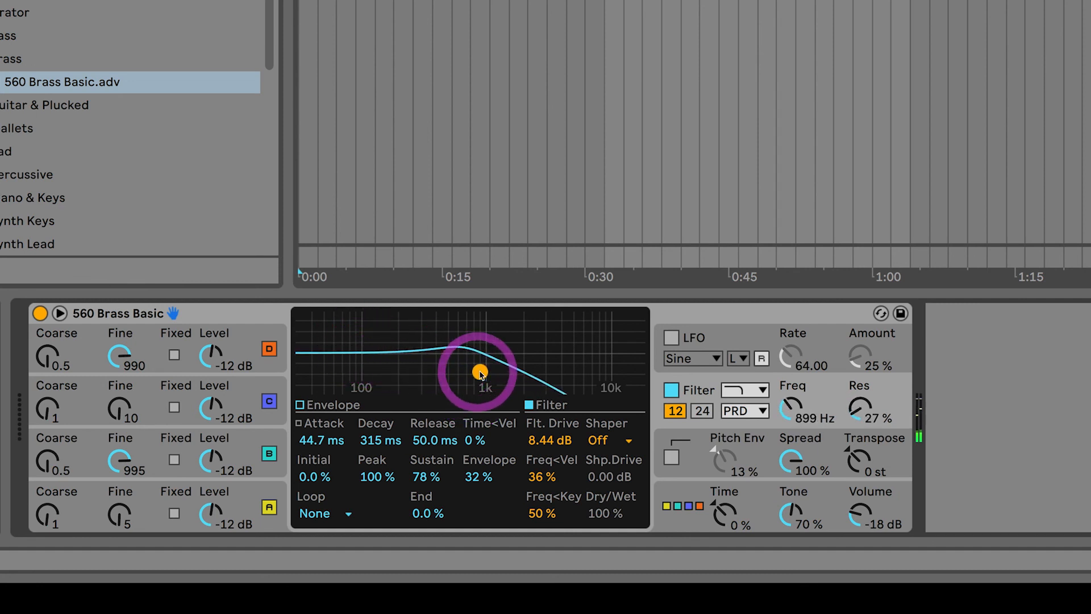